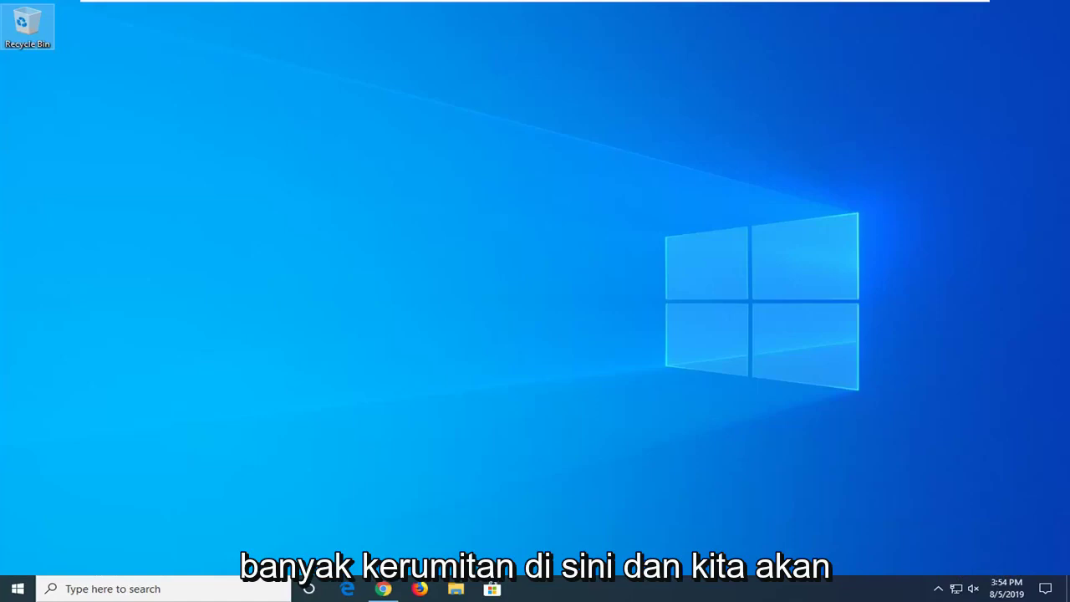
Launch the Services console from a Start menu search for 'services'
key("super")
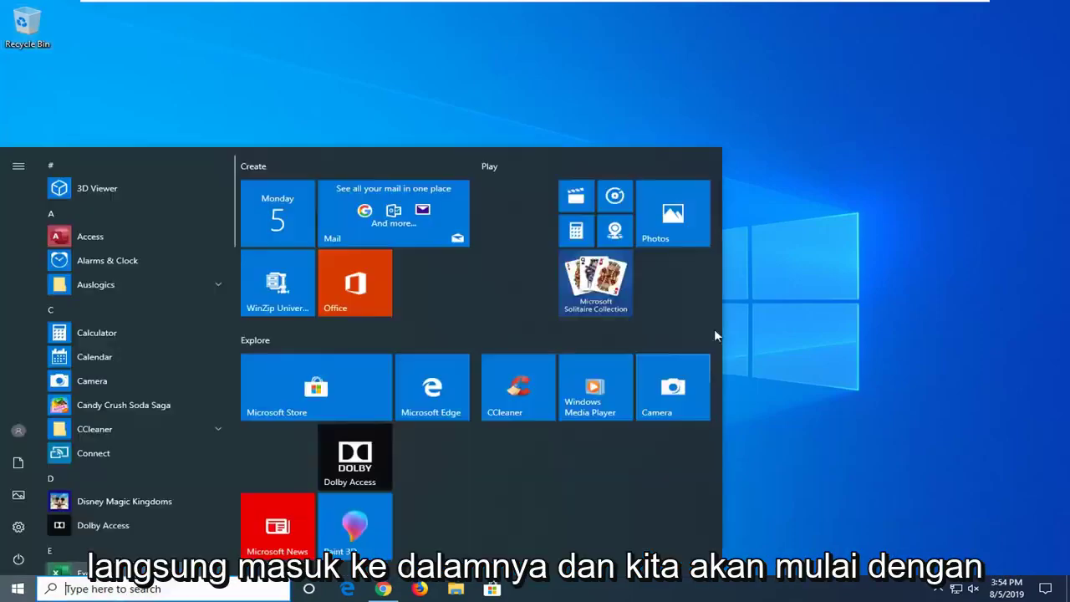
left_click(829, 264)
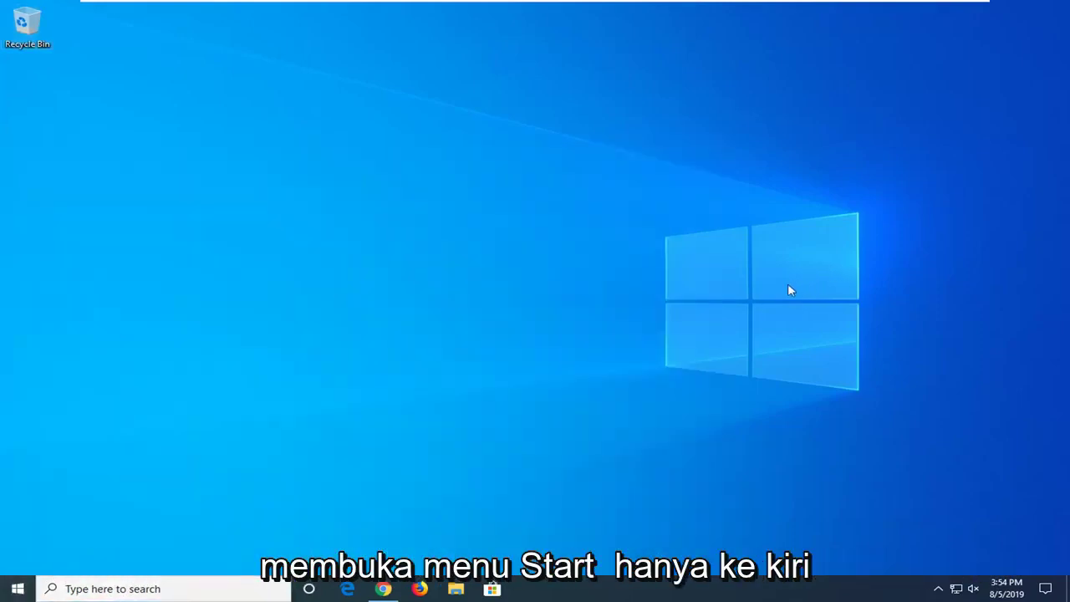
left_click(7, 590)
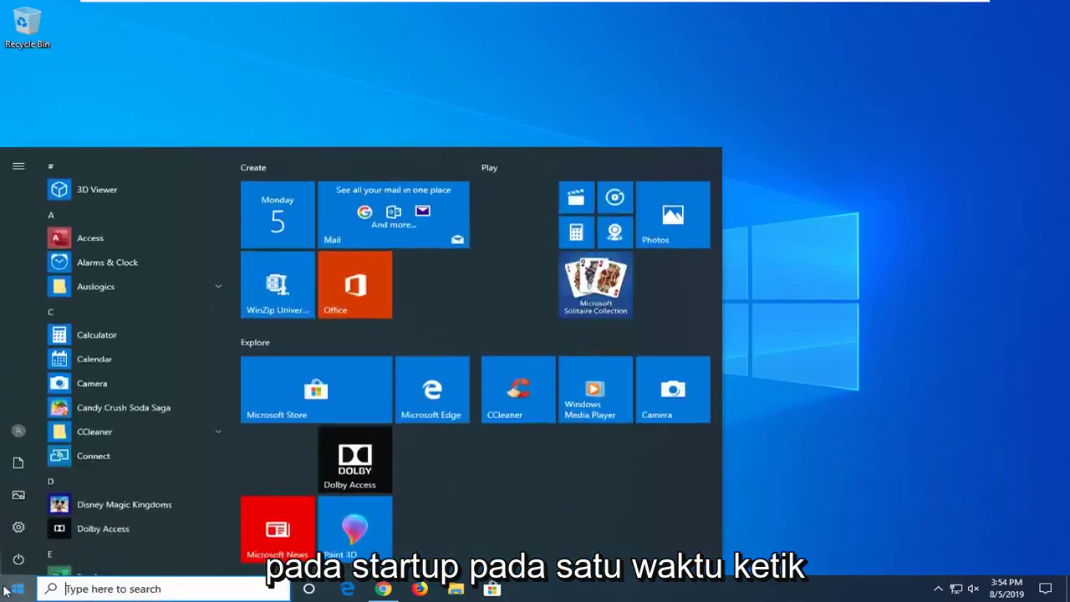
type("services")
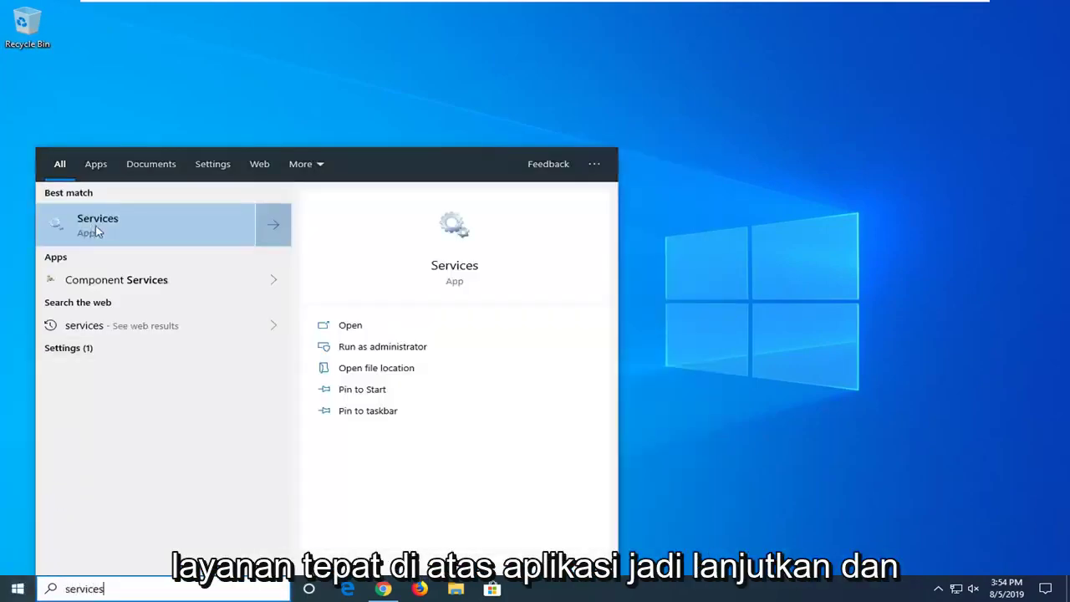
left_click(131, 231)
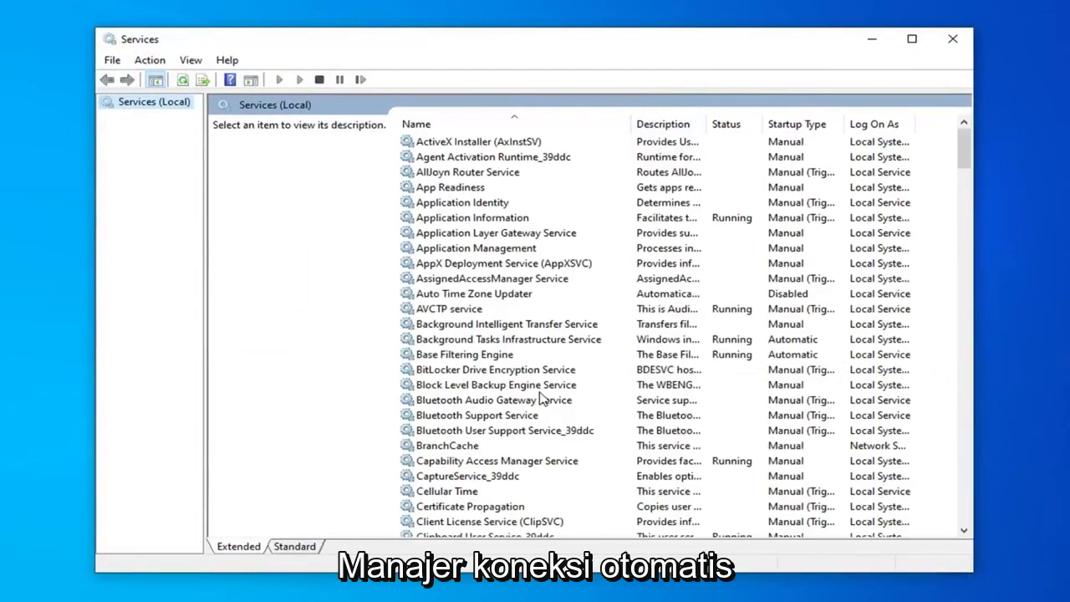
Scroll the services list down to the Remote Access Auto Connection Manager entry
left_click(540, 389)
scroll(566, 411, "down", 5)
scroll(566, 414, "down", 12)
scroll(565, 432, "down", 15)
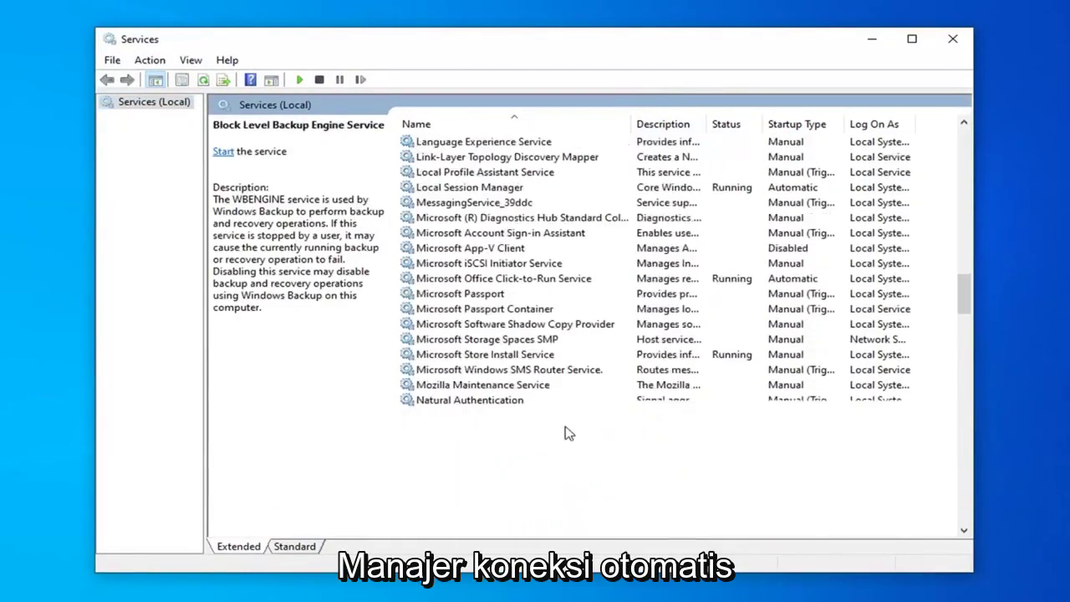
scroll(566, 432, "down", 7)
scroll(565, 428, "down", 6)
scroll(510, 431, "up", 1)
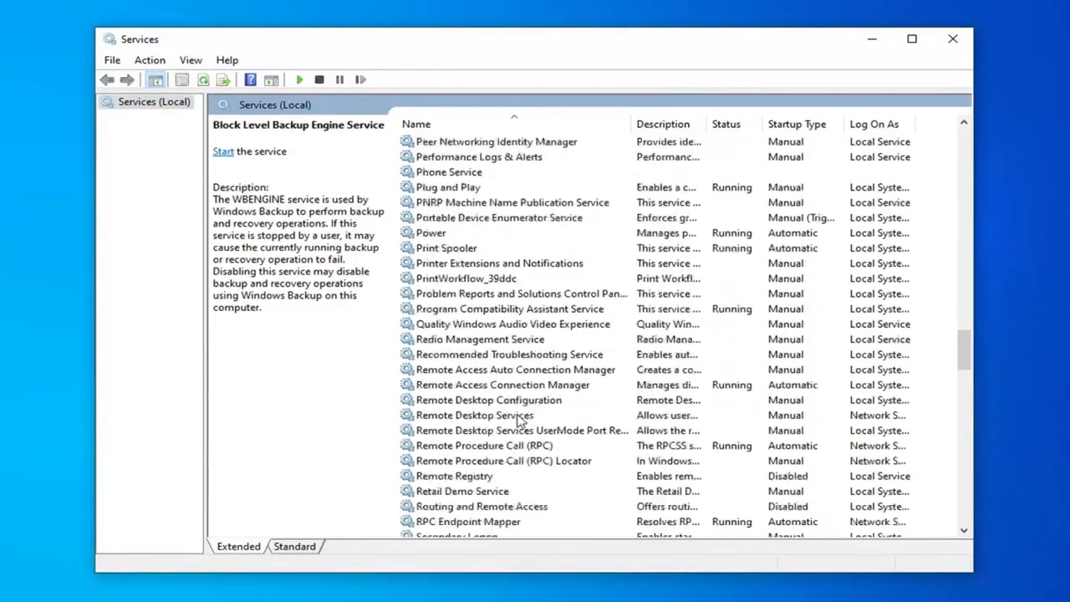
scroll(502, 418, "up", 15)
scroll(494, 412, "up", 7)
scroll(513, 406, "down", 9)
scroll(524, 405, "down", 1)
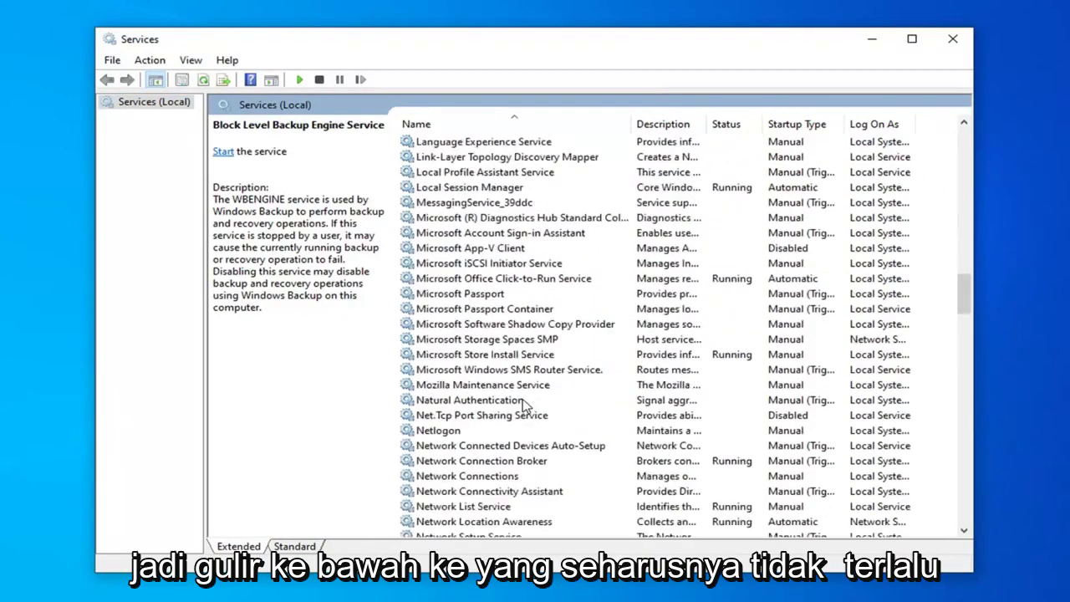
scroll(524, 404, "down", 1)
scroll(524, 405, "down", 3)
scroll(522, 406, "down", 2)
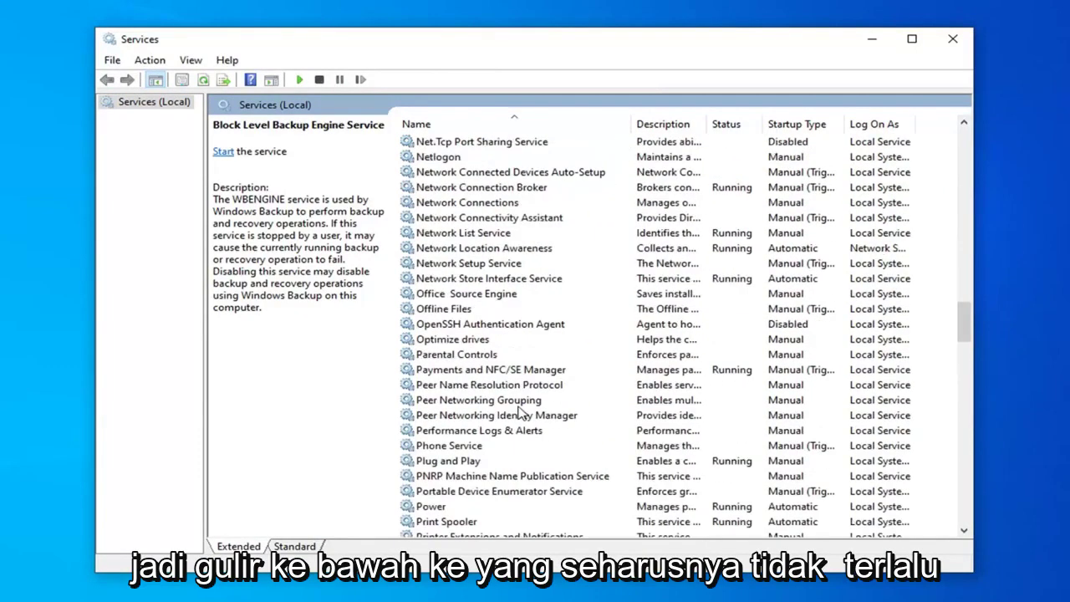
scroll(500, 451, "down", 2)
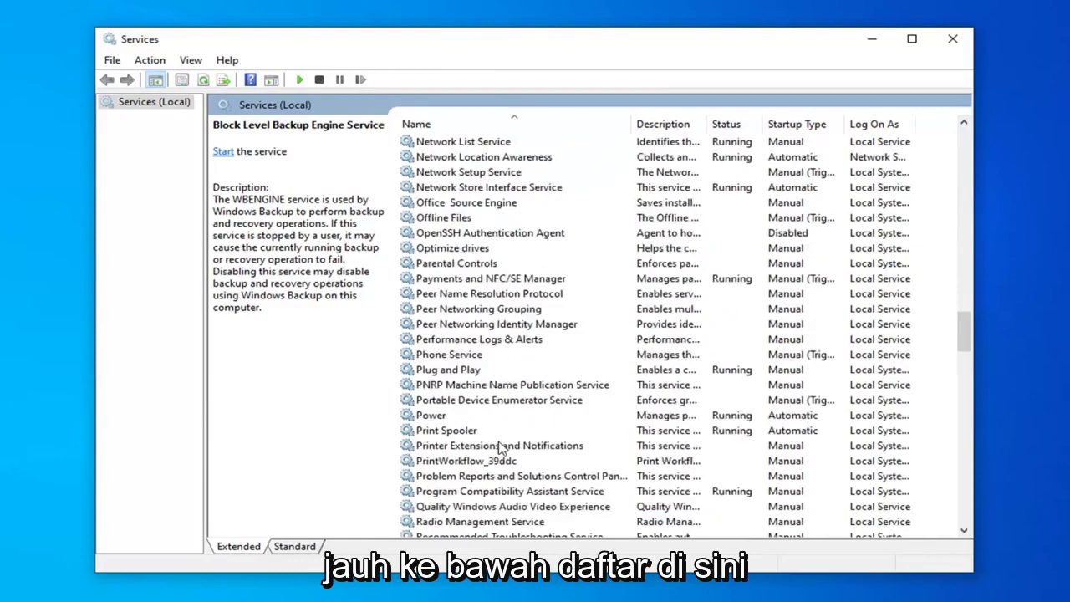
scroll(502, 449, "down", 1)
scroll(493, 456, "down", 1)
Set Remote Access Auto Connection Manager to Automatic startup, start it, and apply
double_click(484, 462)
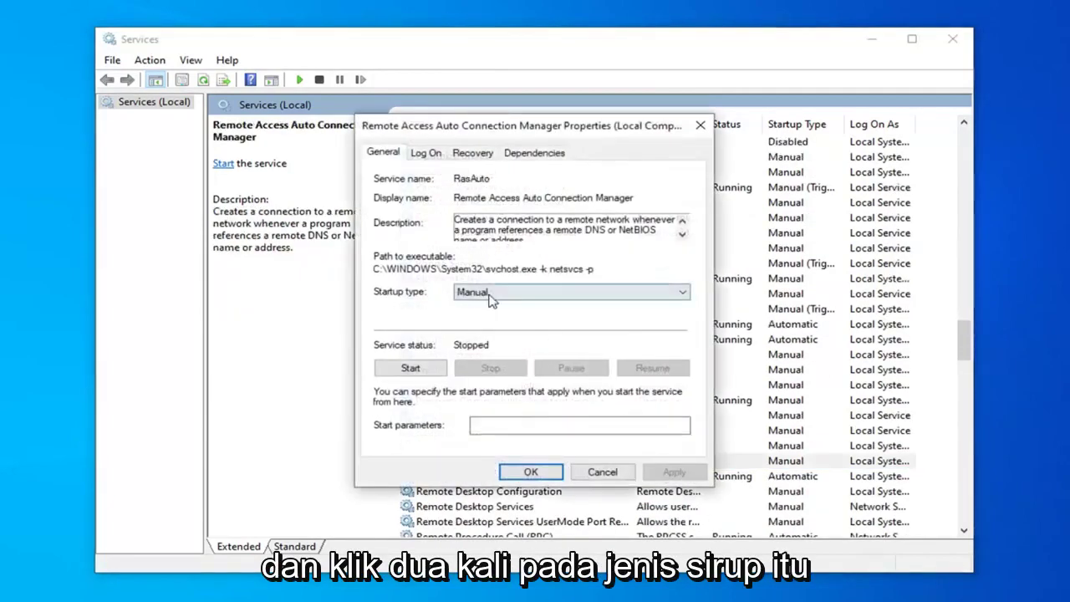
left_click(492, 295)
left_click(501, 294)
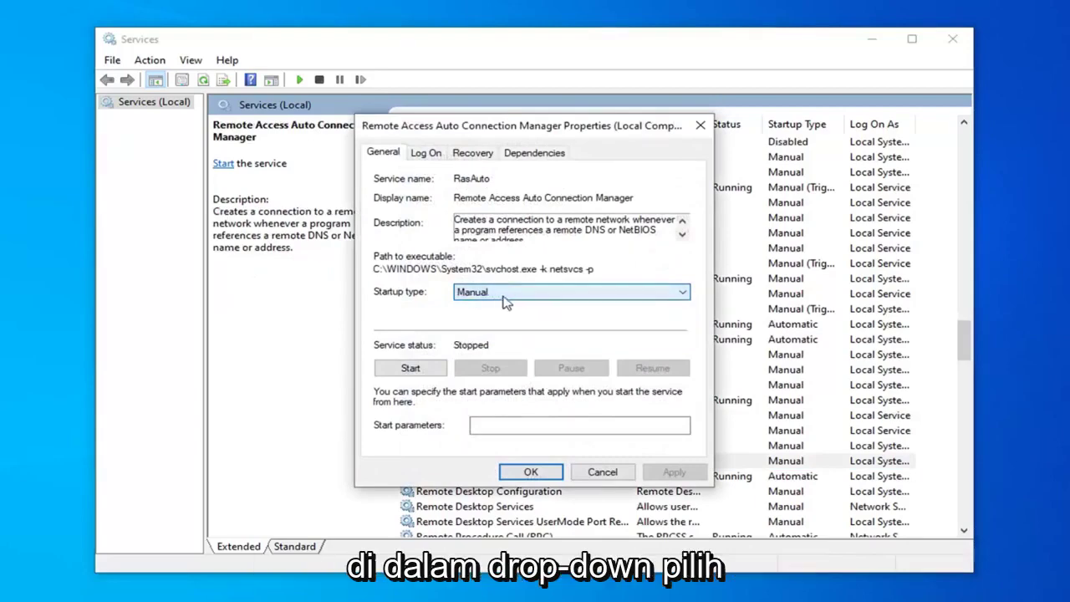
left_click(475, 318)
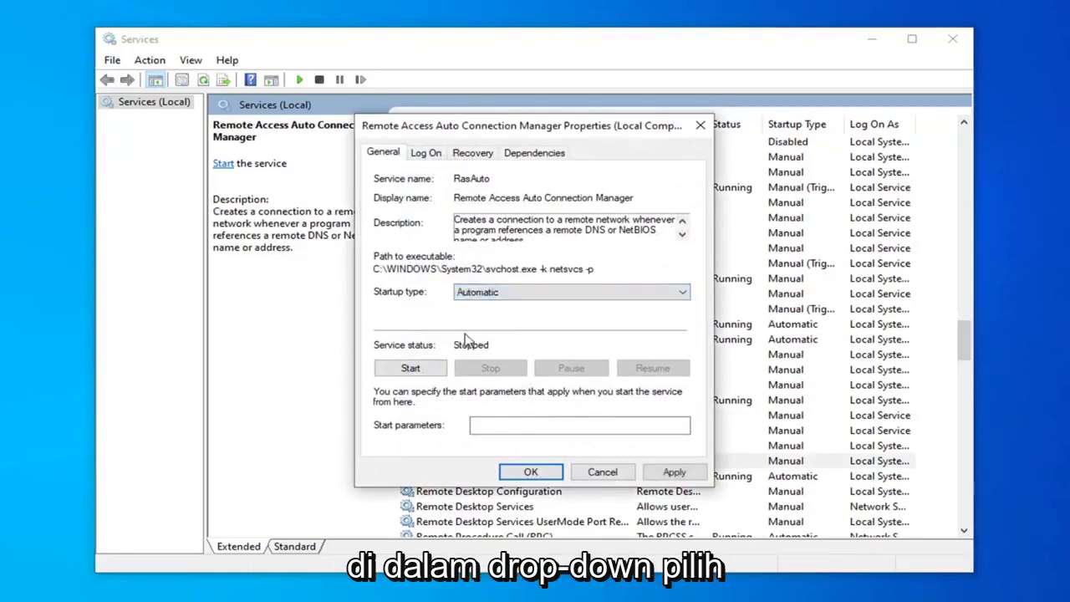
left_click(410, 370)
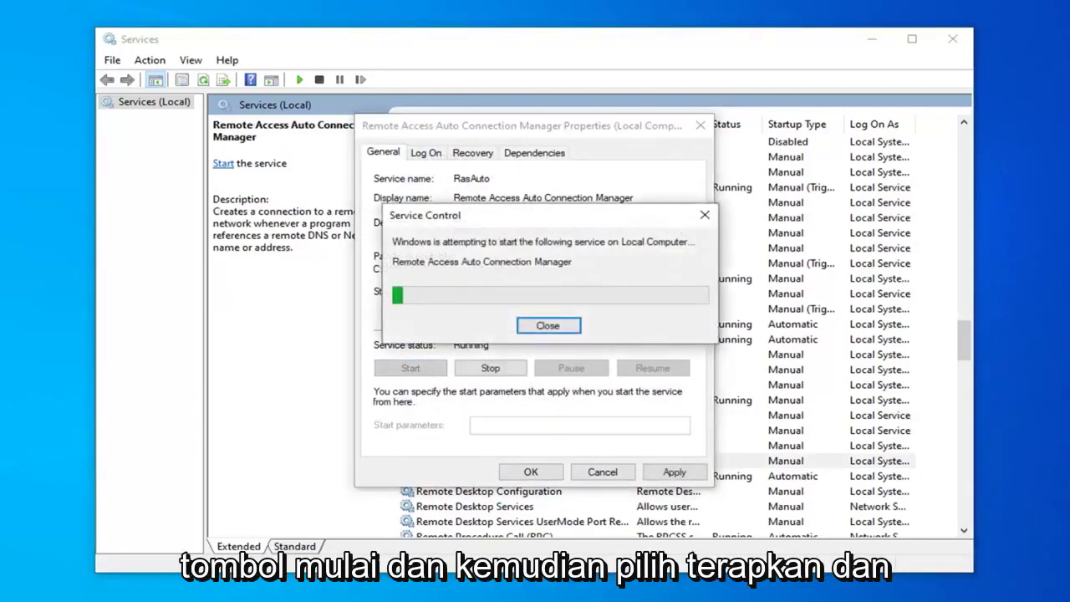
left_click(674, 473)
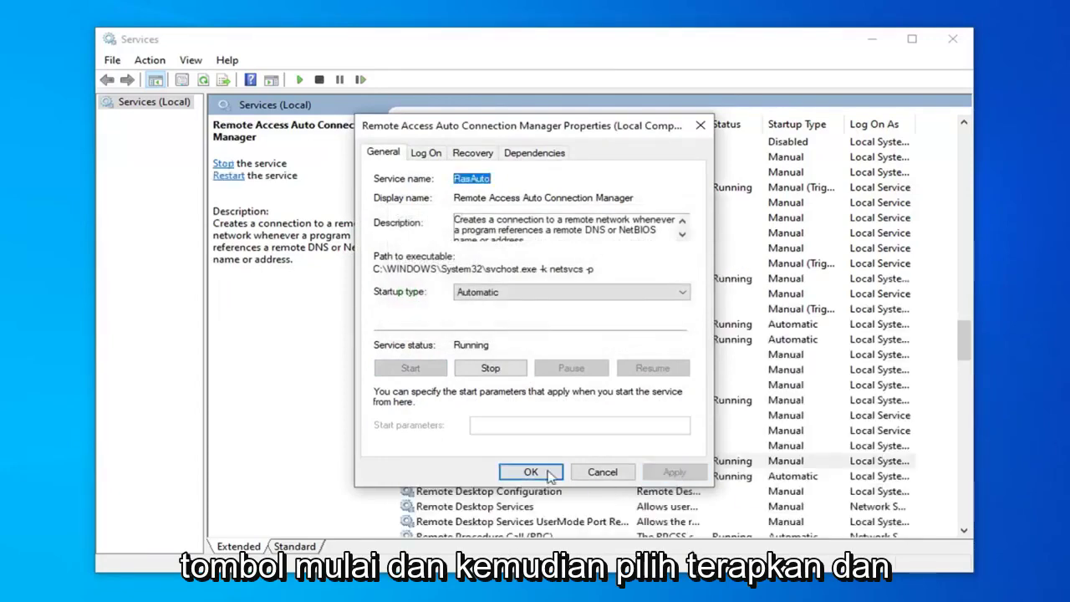
left_click(531, 472)
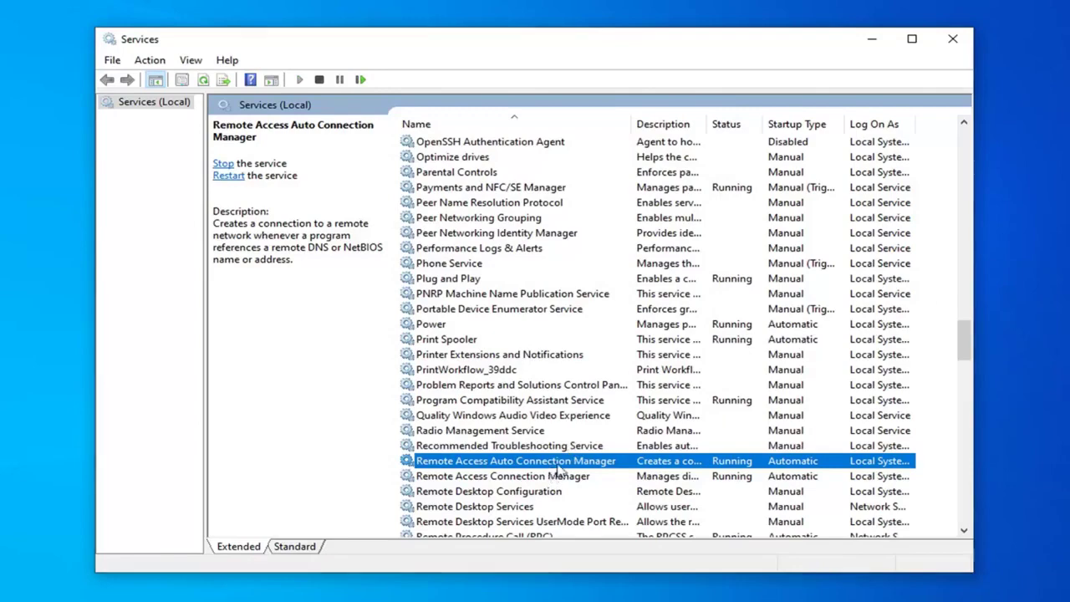
Make Remote Access Auto Connection Manager log on with This account, then close Services
double_click(556, 464)
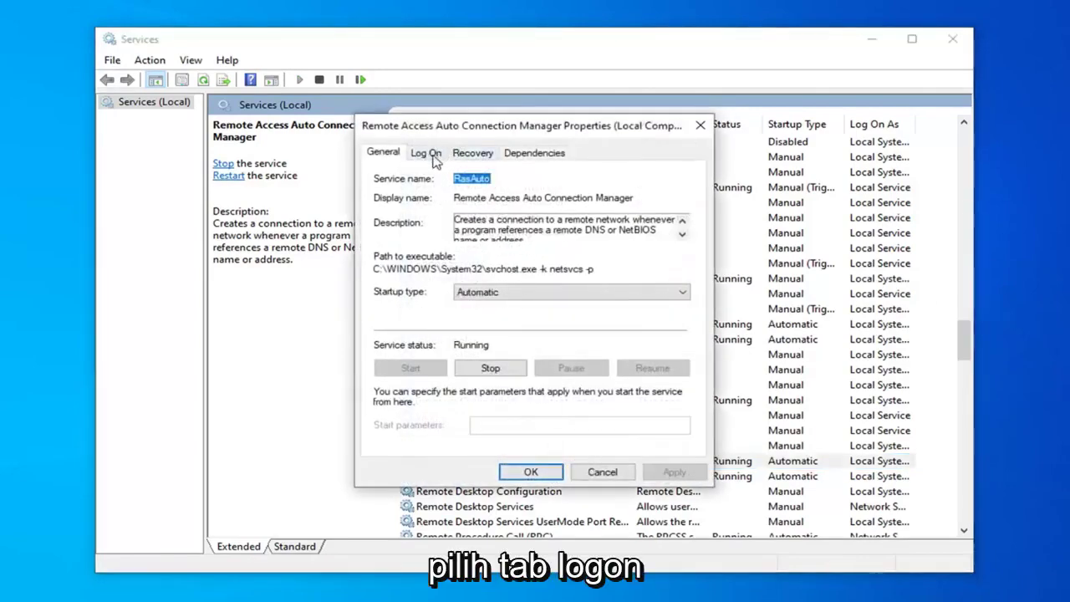
left_click(430, 157)
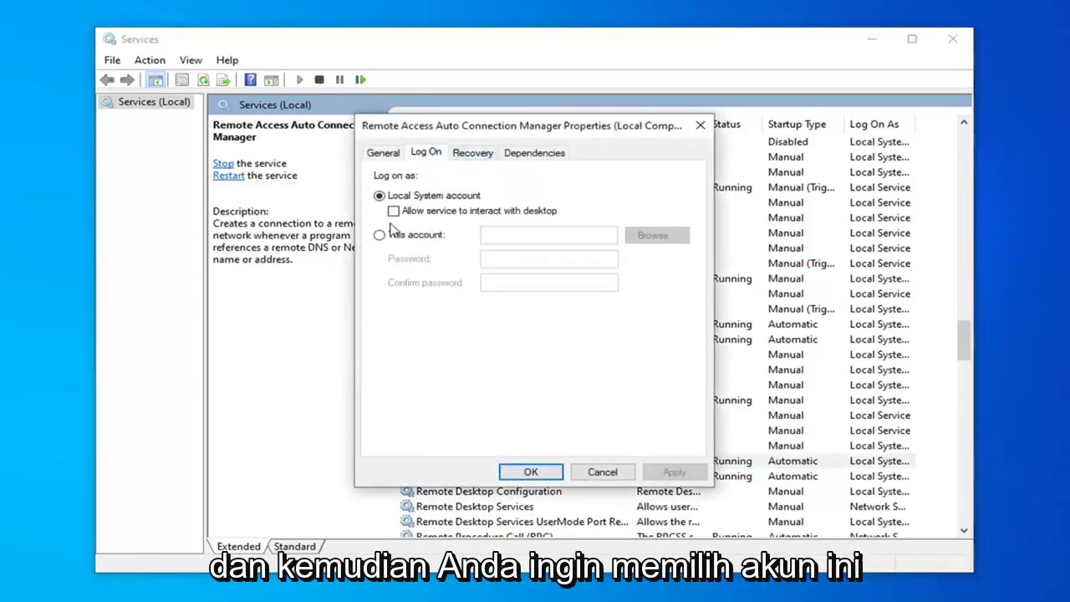
left_click(380, 237)
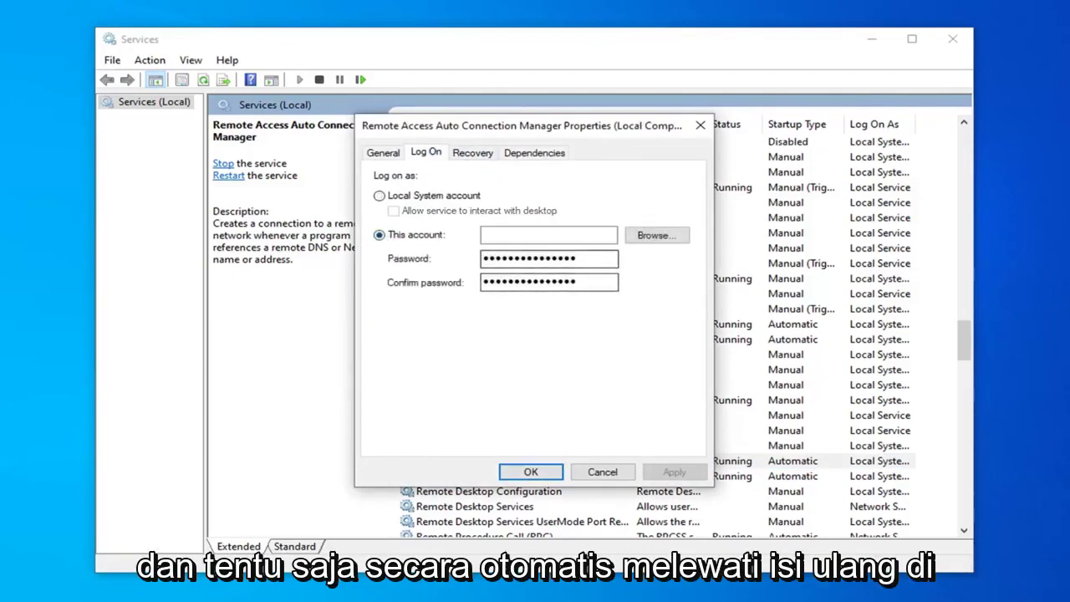
left_click(538, 471)
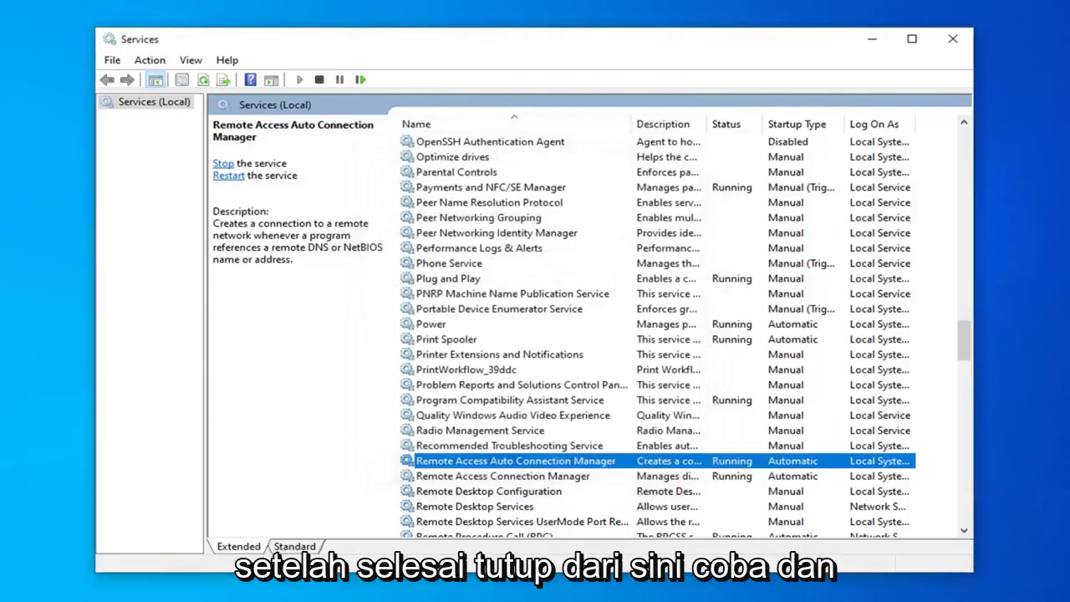
left_click(953, 38)
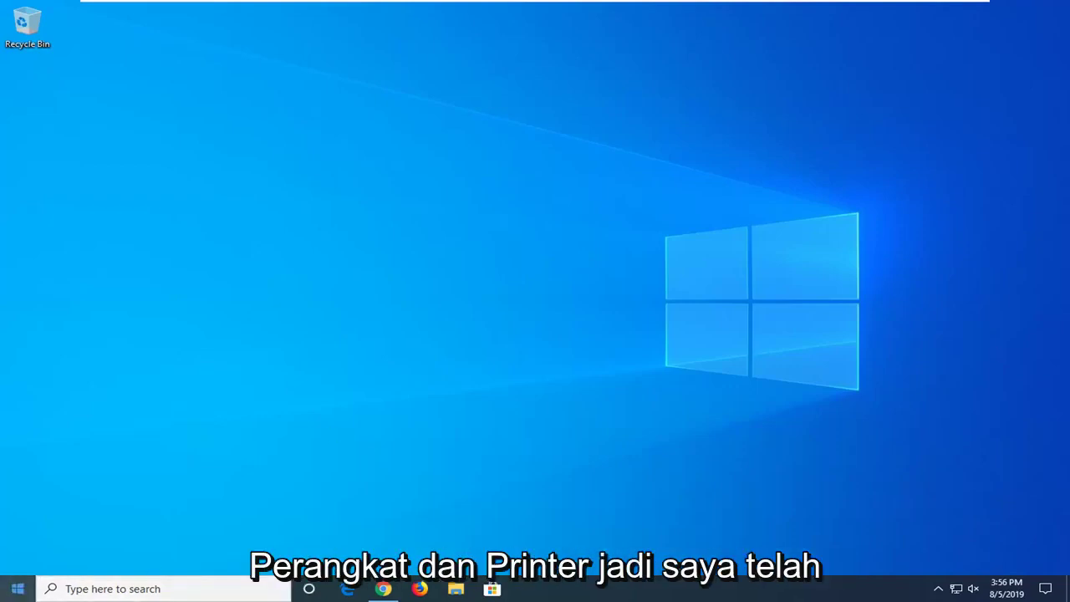
Search the Start menu for 'devices and printers'
left_click(11, 589)
type("dev")
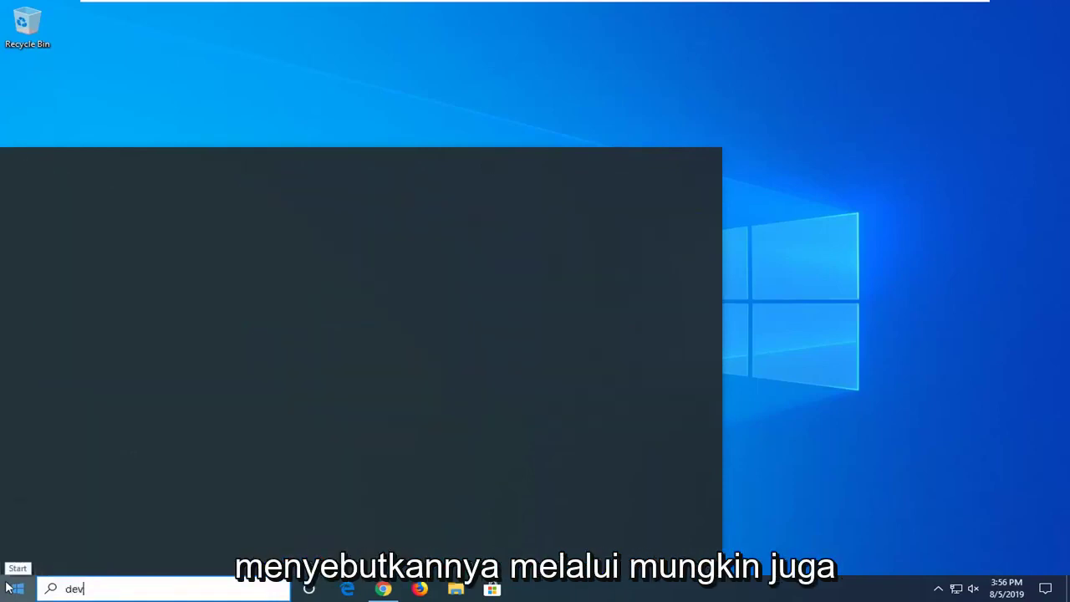
type("ice manage")
key("BackSpace")
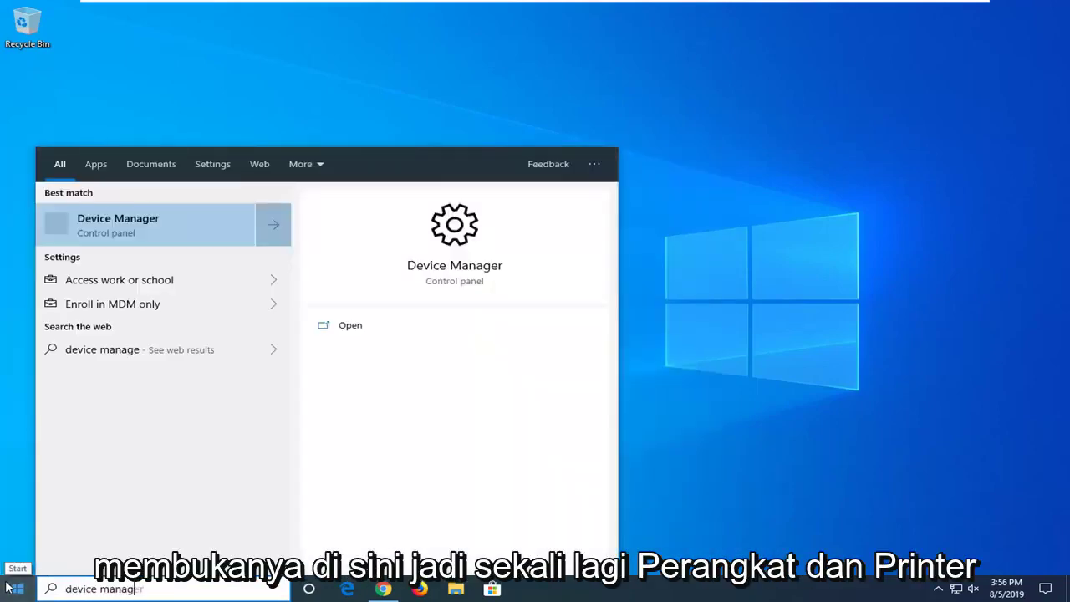
key("BackSpace")
key("BackSpace")
key("BackSpace")
key("BackSpace")
type("and")
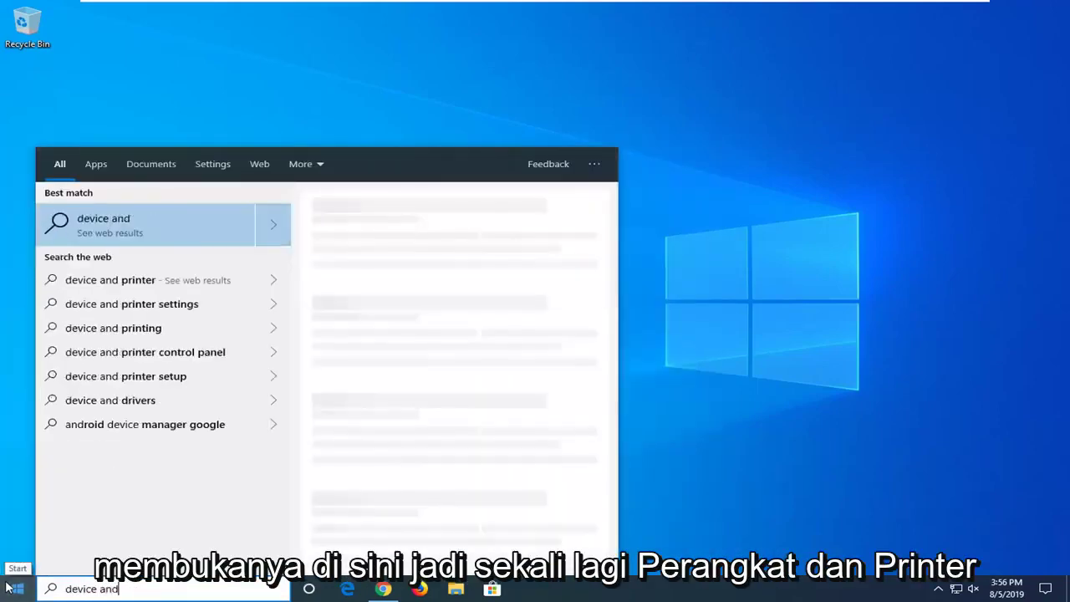
key("BackSpace")
key("BackSpace")
key("BackSpace")
key("BackSpace")
type("s and")
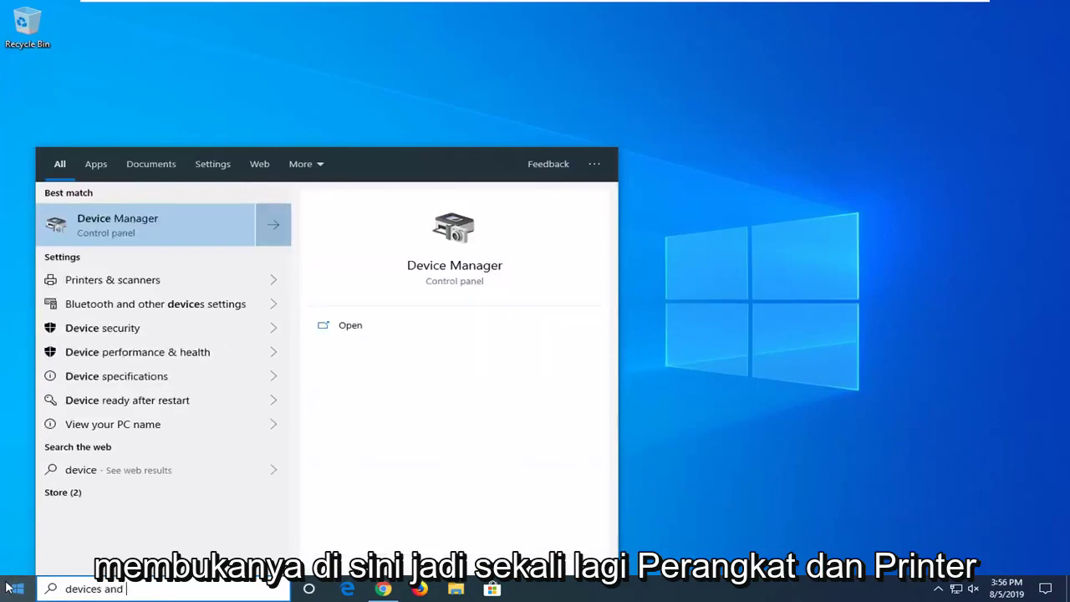
type(" printers")
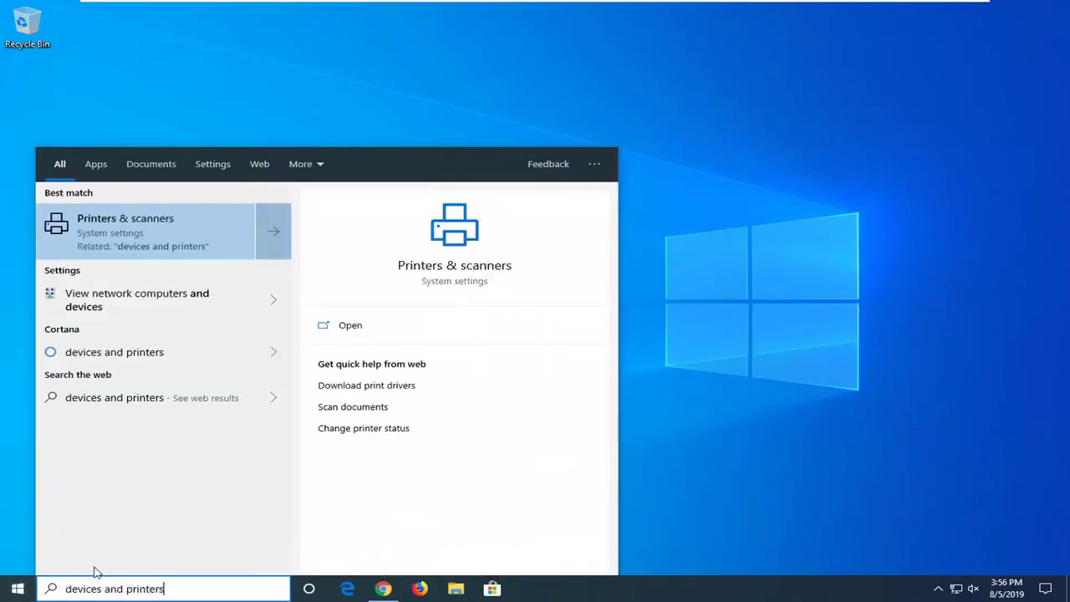
Replace the search with 'control' and open Control Panel
key("ctrl+a")
key("BackSpace")
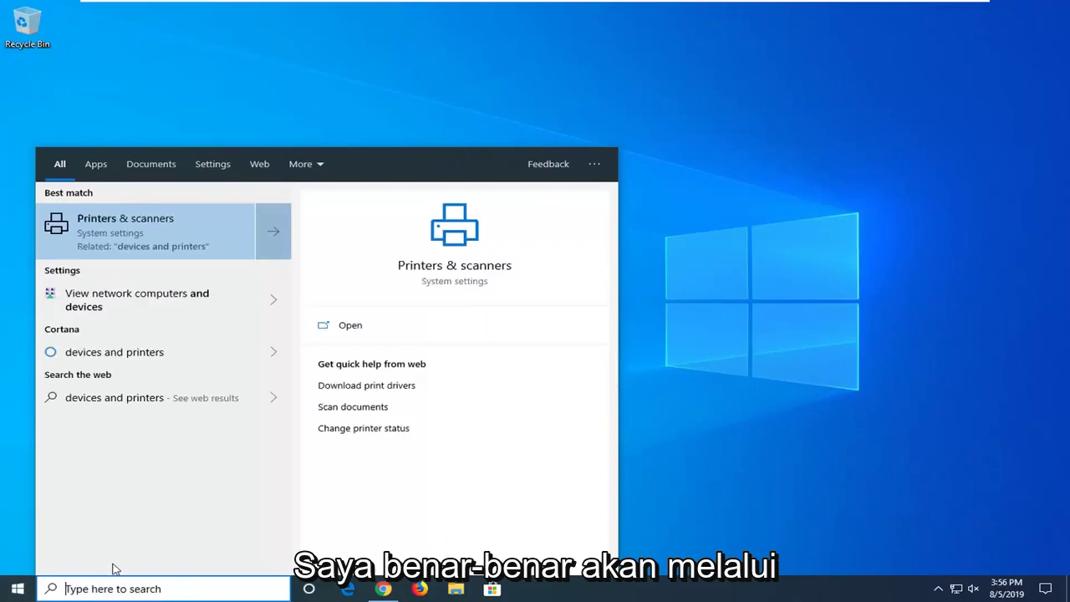
type("control panel")
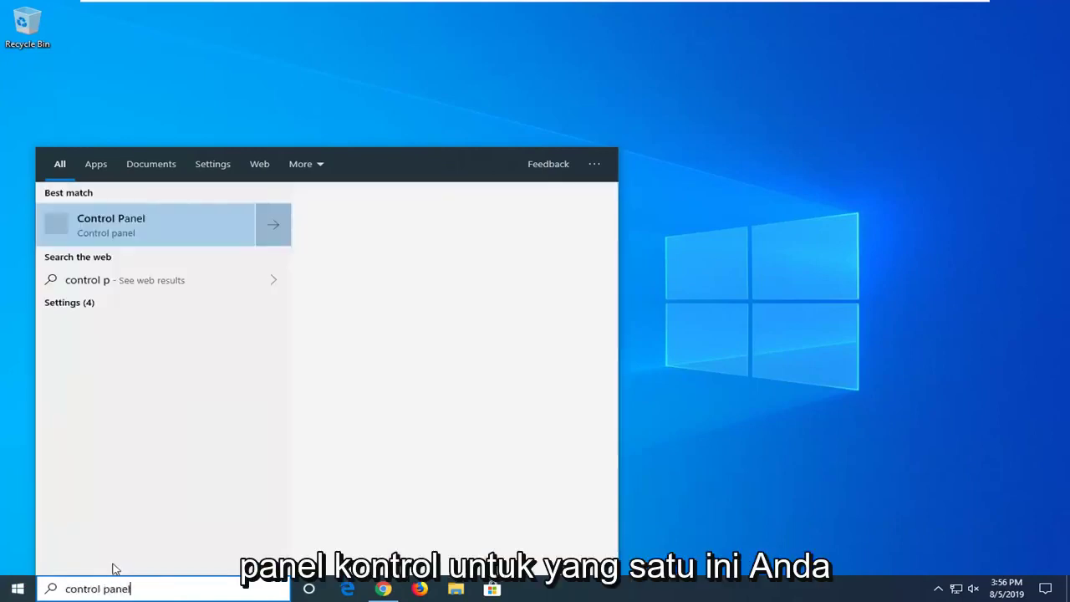
left_click(112, 227)
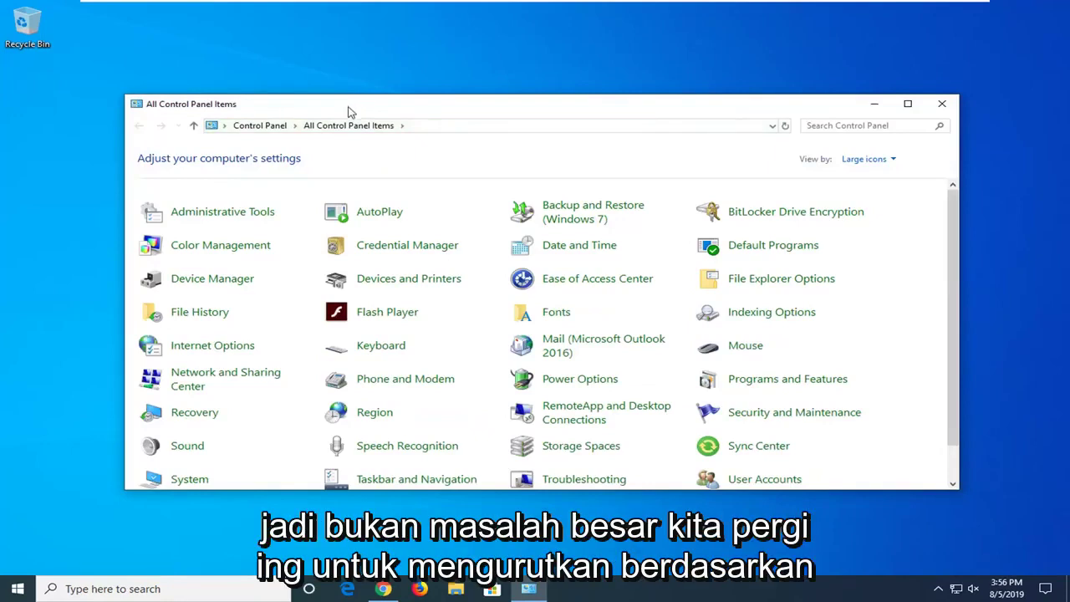
Keep Control Panel in Large icons view and open Devices and Printers
left_click(874, 159)
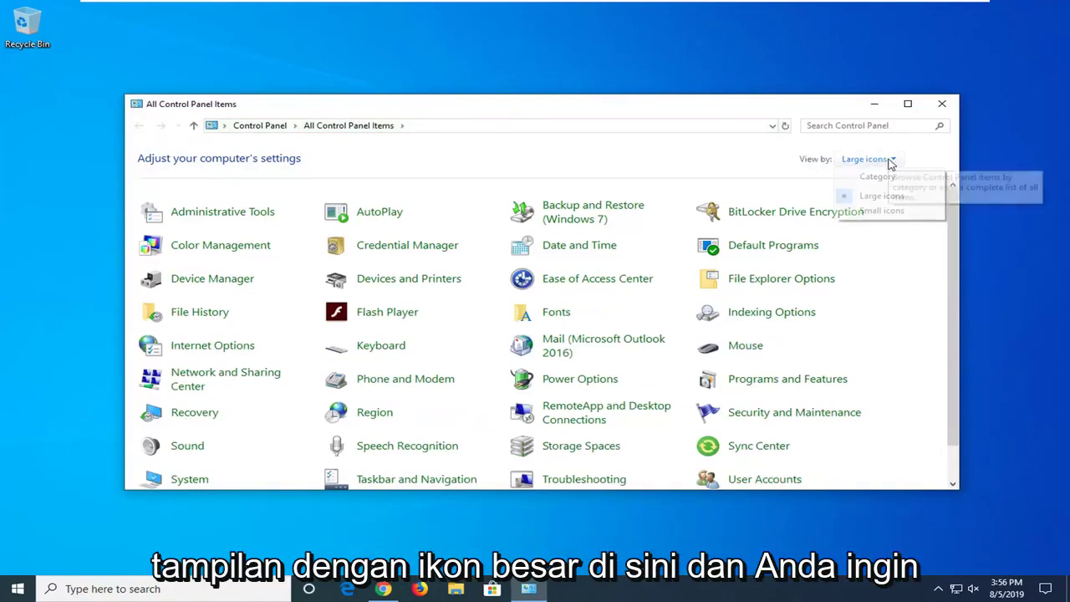
left_click(856, 199)
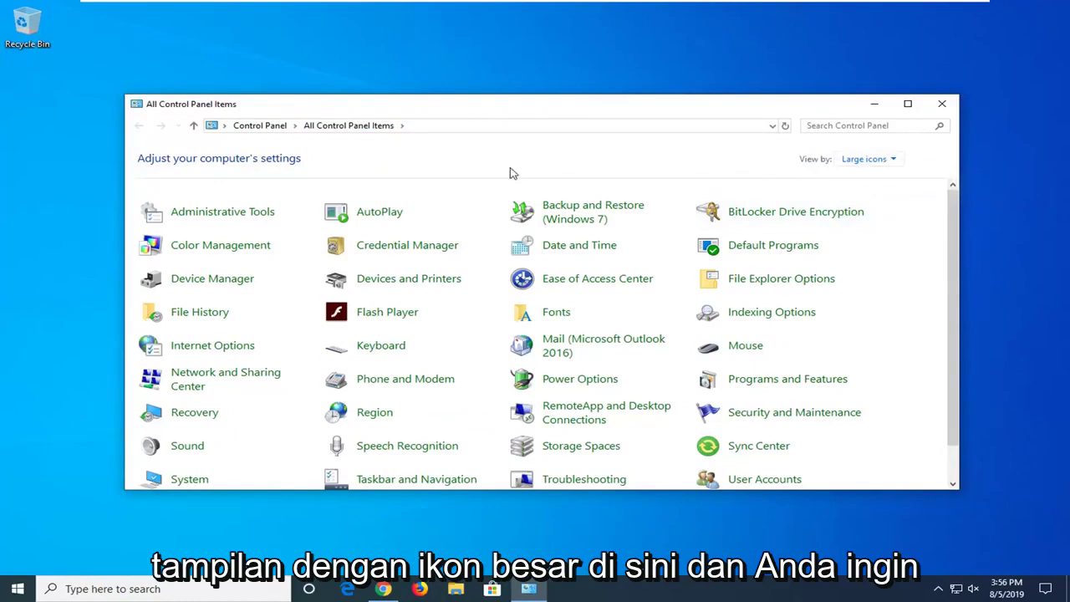
left_click(395, 282)
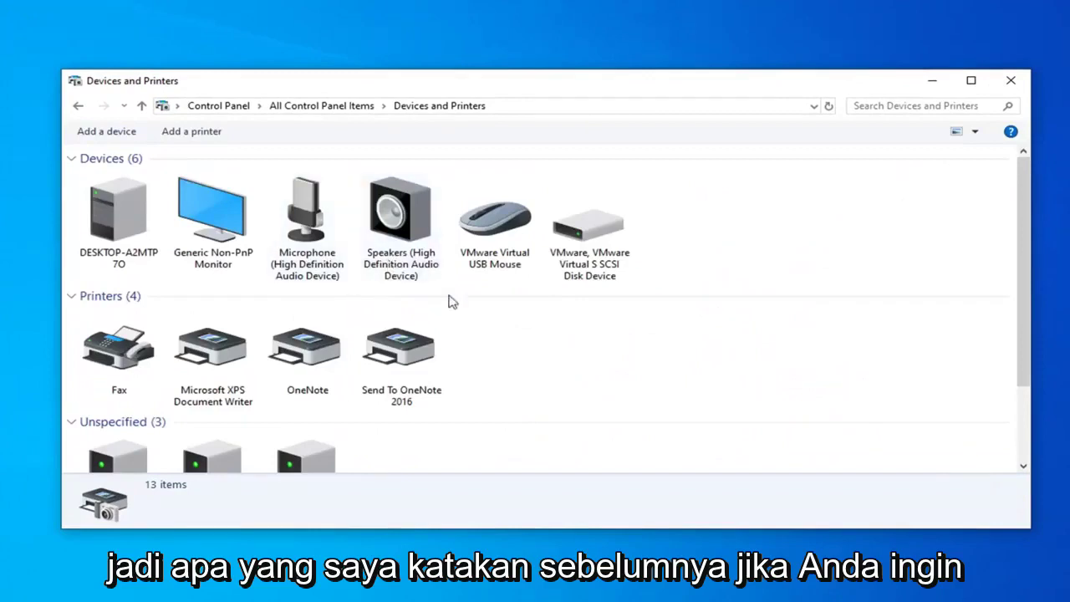
Select the Send To OneNote 2016 printer to view its details and its actions menu
scroll(376, 305, "down", 2)
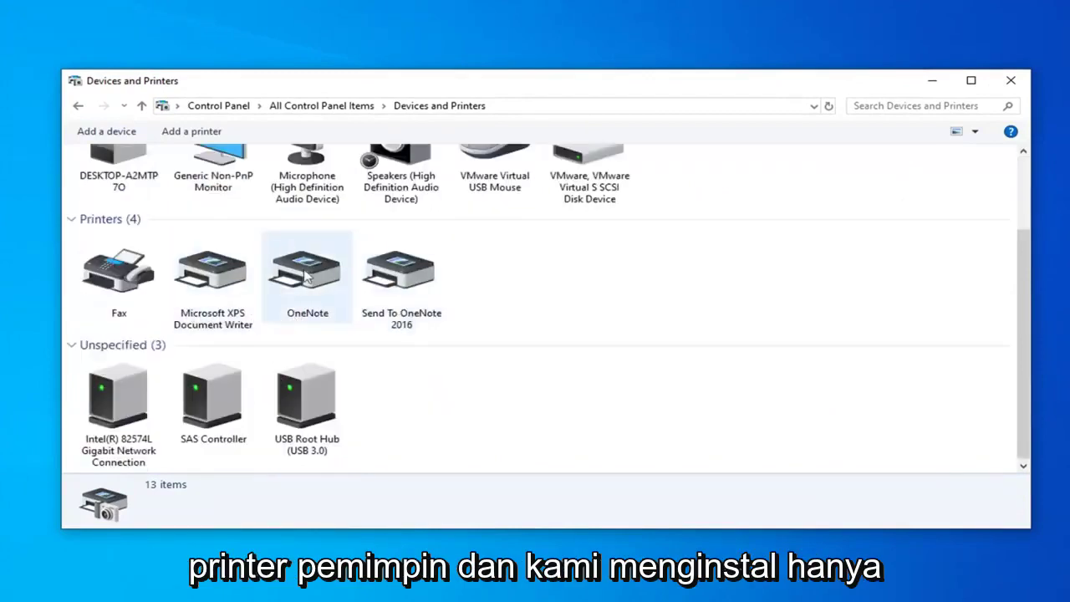
left_click(410, 283)
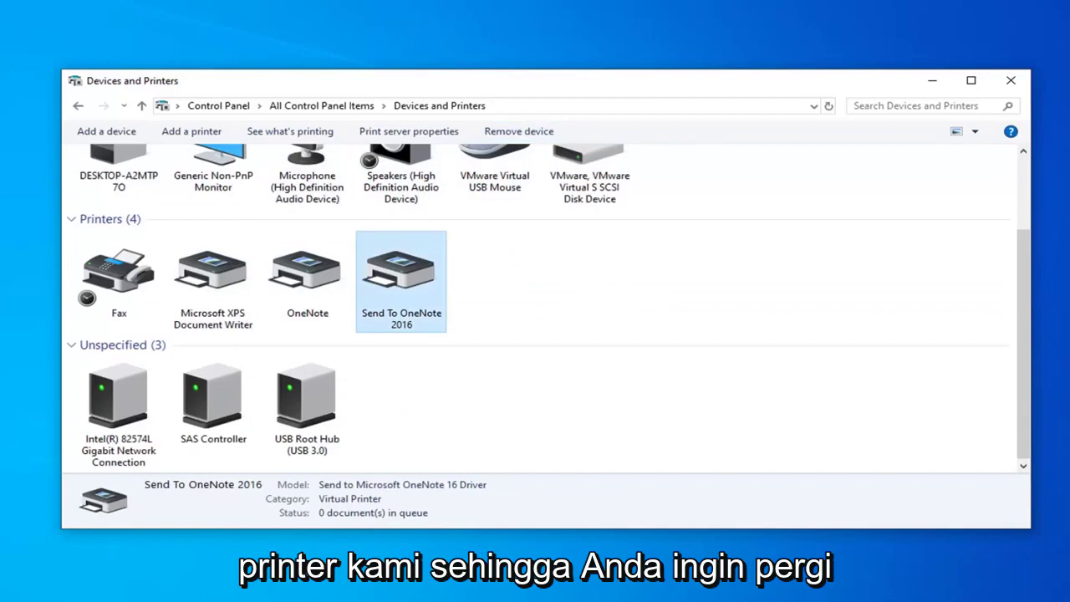
right_click(408, 273)
left_click(473, 329)
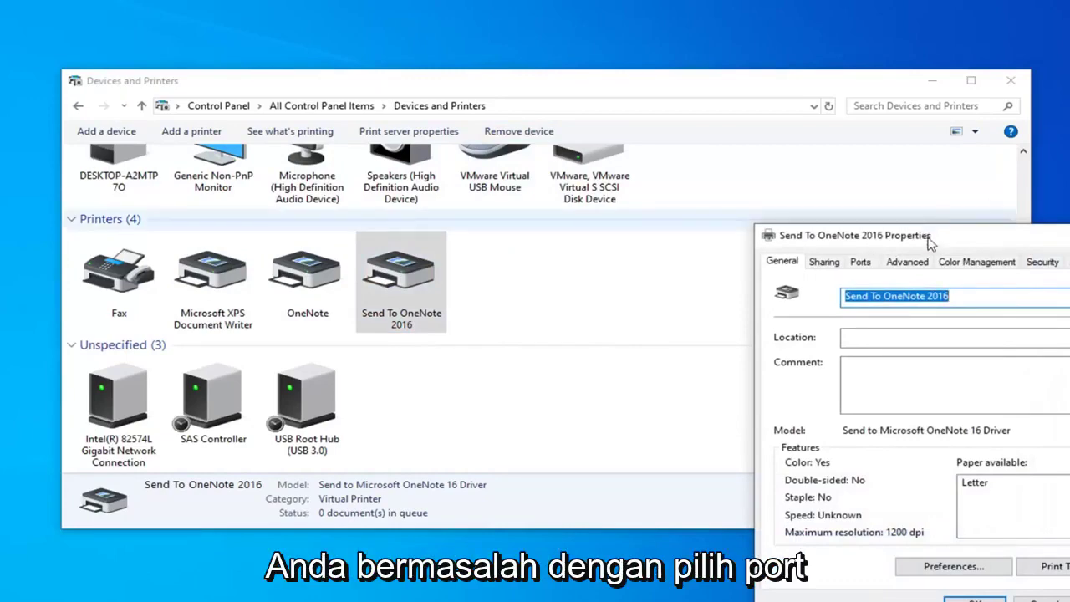
mouse_move(923, 237)
left_mouse_down()
mouse_move(511, 142)
mouse_move(514, 112)
left_mouse_up()
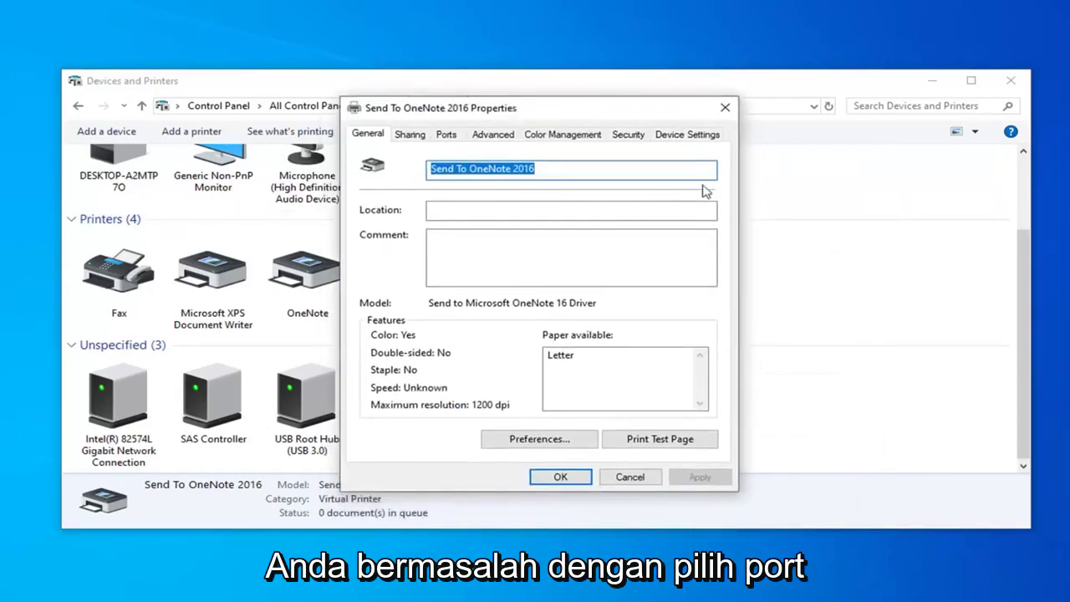
left_click(445, 135)
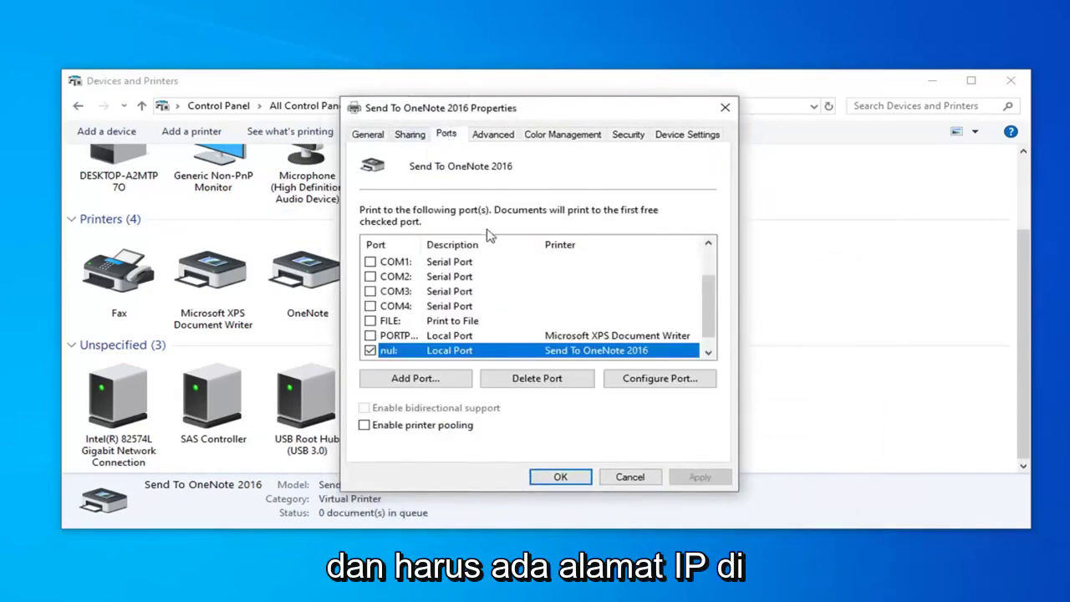
scroll(424, 332, "down", 1)
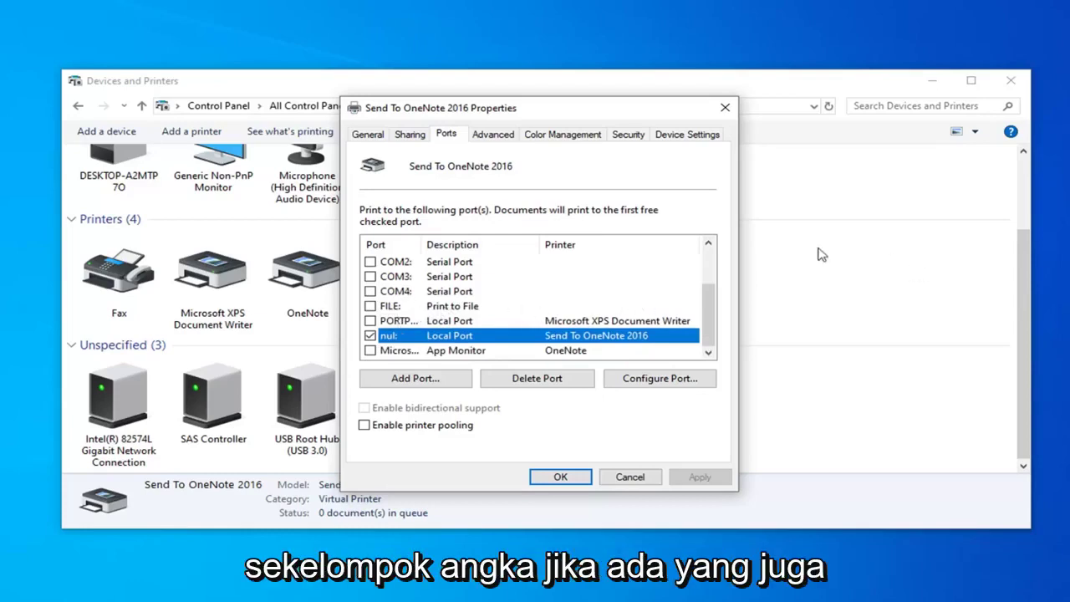
scroll(422, 326, "up", 2)
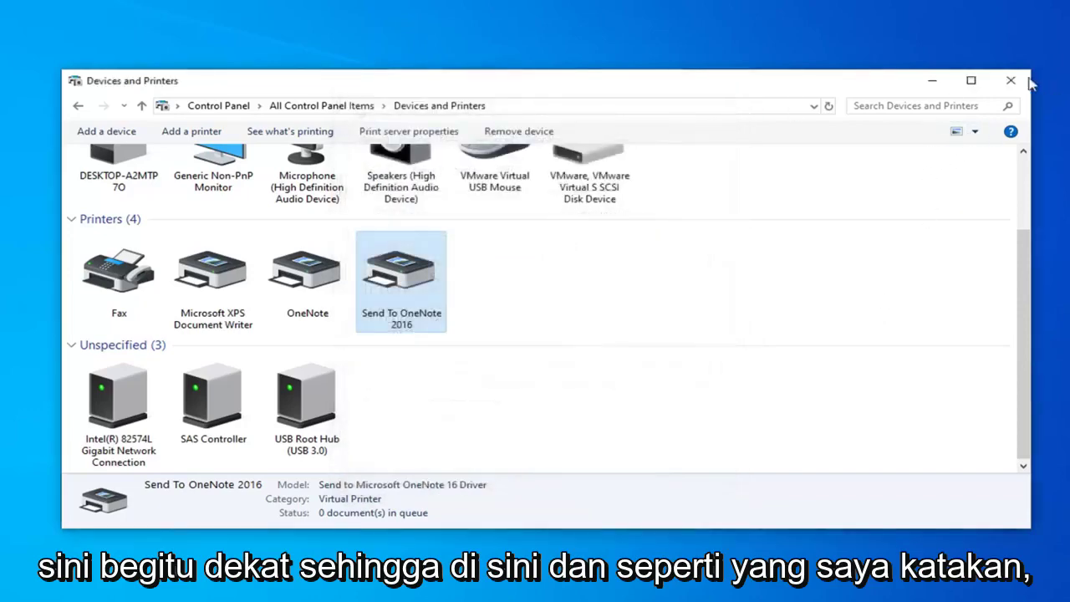
Close the Devices and Printers window
left_click(1013, 84)
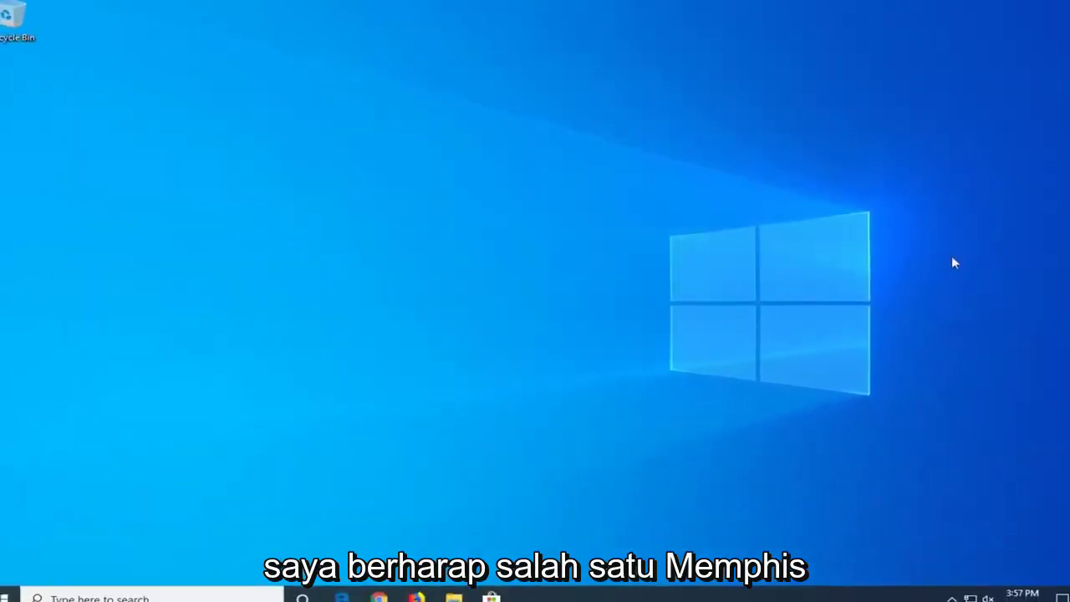